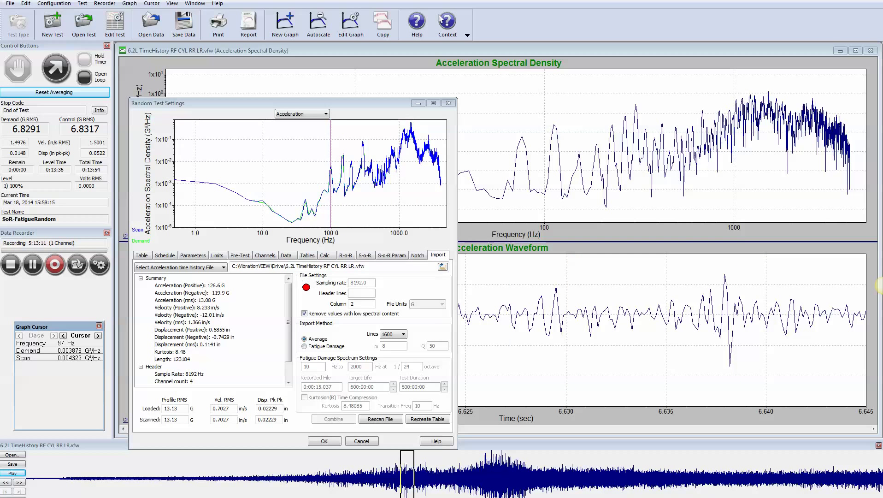
Rescan column 2 of the 6.2L TimeHistory RF CYL RR LR.vfw file with the Average import method.
{"action": "left_click", "coordinate": [287, 266]}
{"action": "left_click_drag", "start_coordinate": [287, 266], "coordinate": [367, 266]}
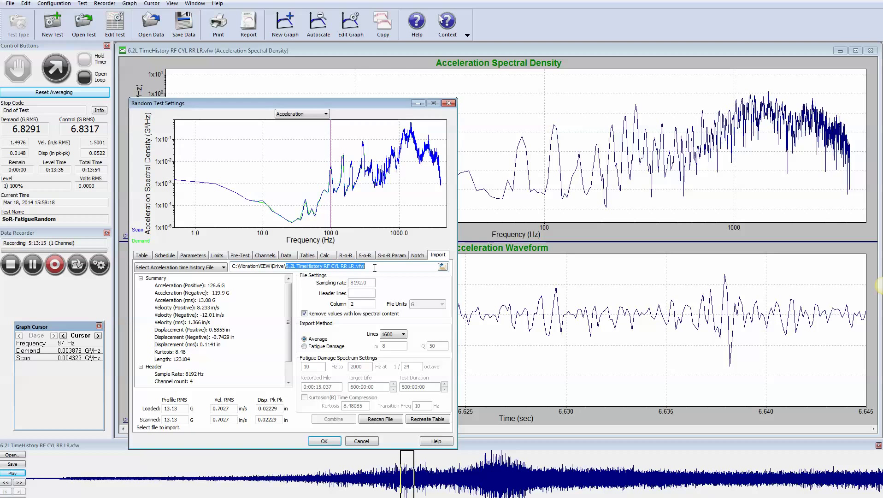
{"action": "left_click", "coordinate": [331, 266]}
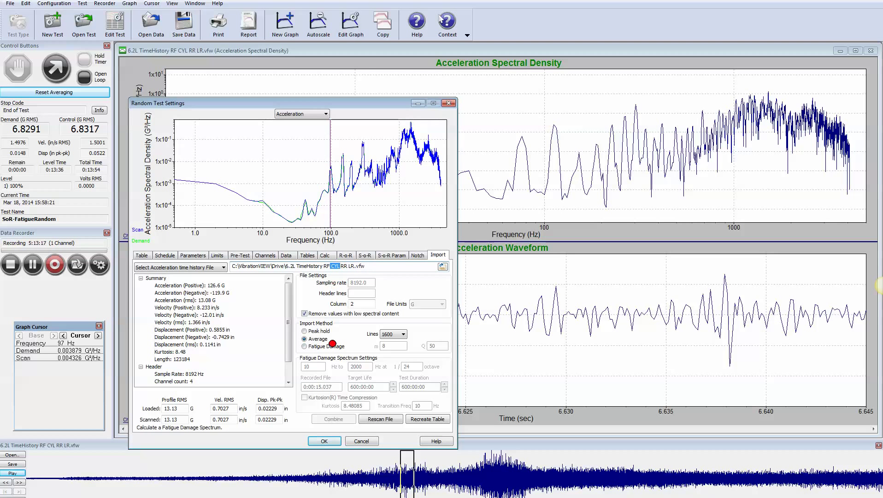
{"action": "double_click", "coordinate": [358, 305]}
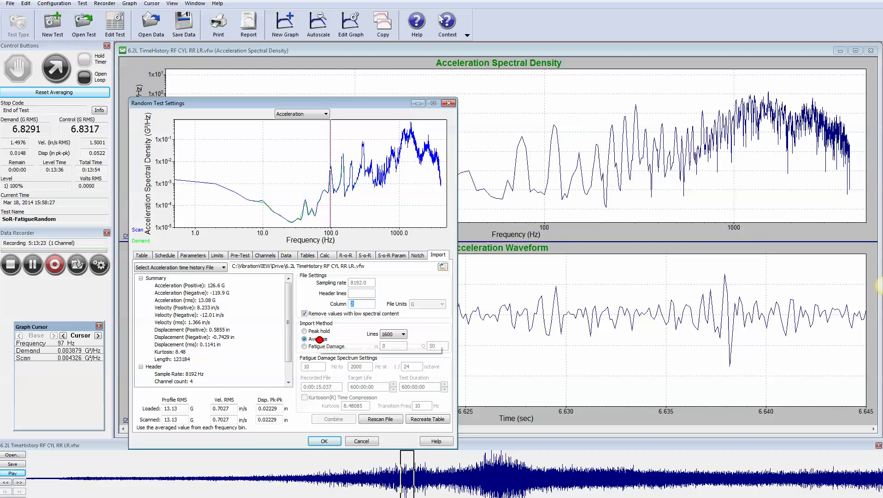
{"action": "left_click", "coordinate": [308, 339]}
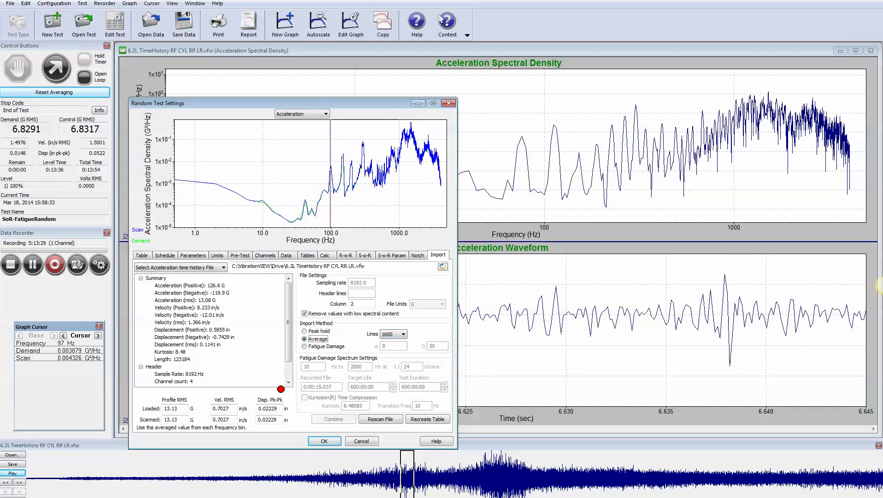
{"action": "left_click", "coordinate": [380, 418]}
{"action": "left_click", "coordinate": [359, 203]}
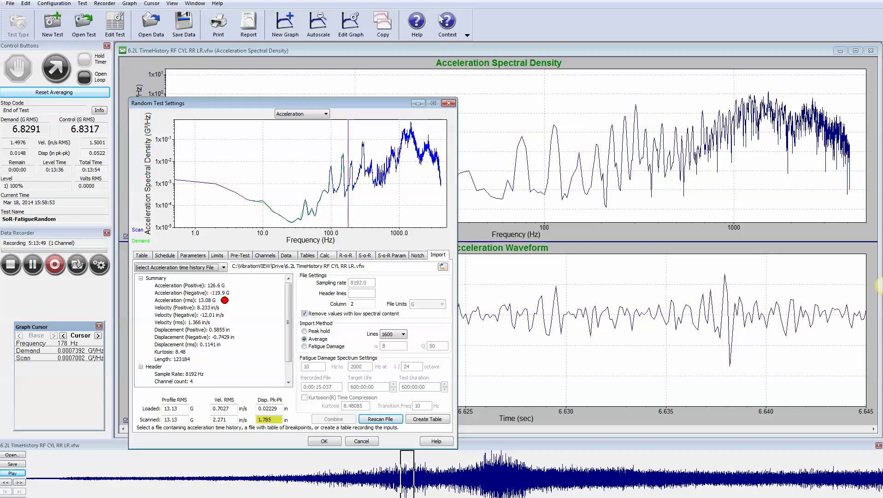
{"action": "left_click", "coordinate": [468, 170]}
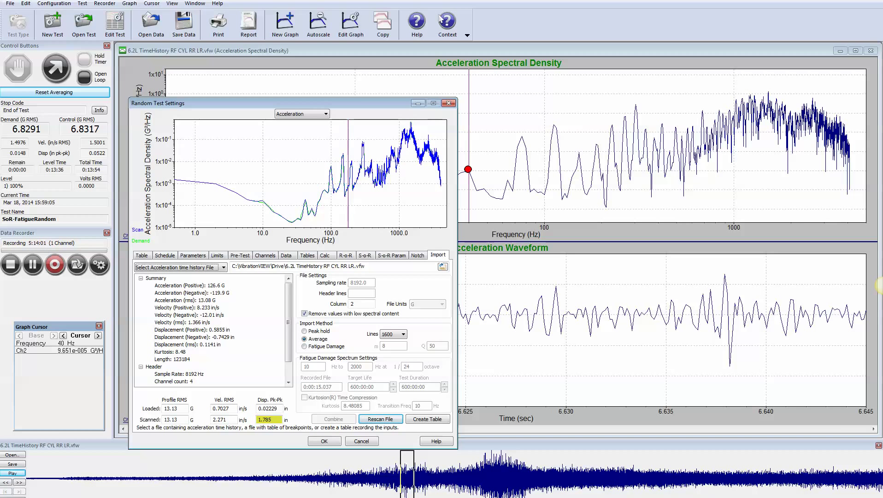
{"action": "left_click", "coordinate": [483, 315]}
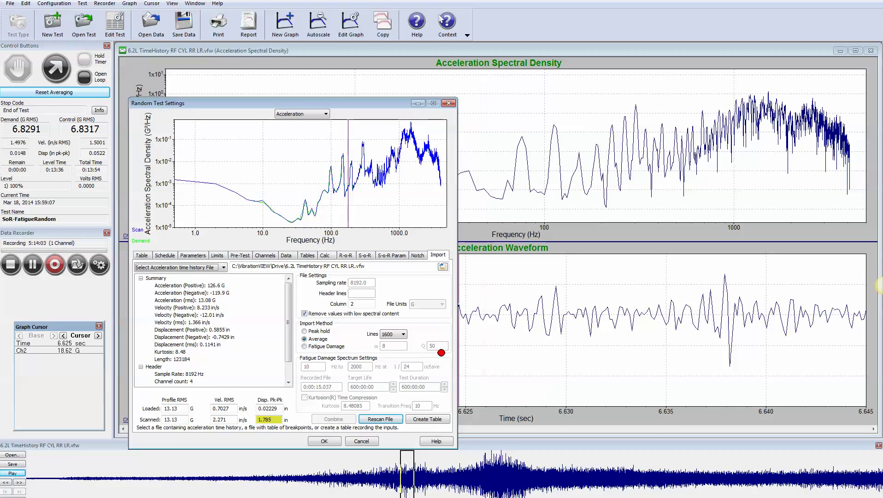
{"action": "left_click", "coordinate": [476, 342]}
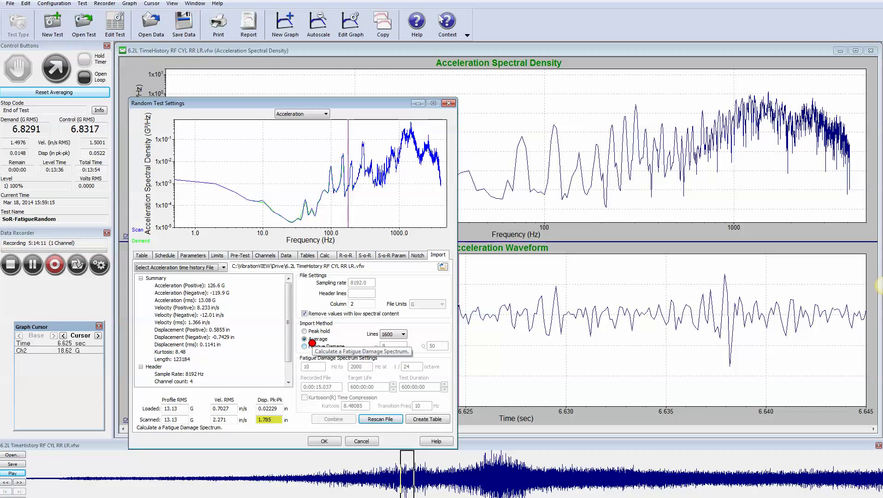
{"action": "left_click_drag", "start_coordinate": [333, 198], "coordinate": [415, 158]}
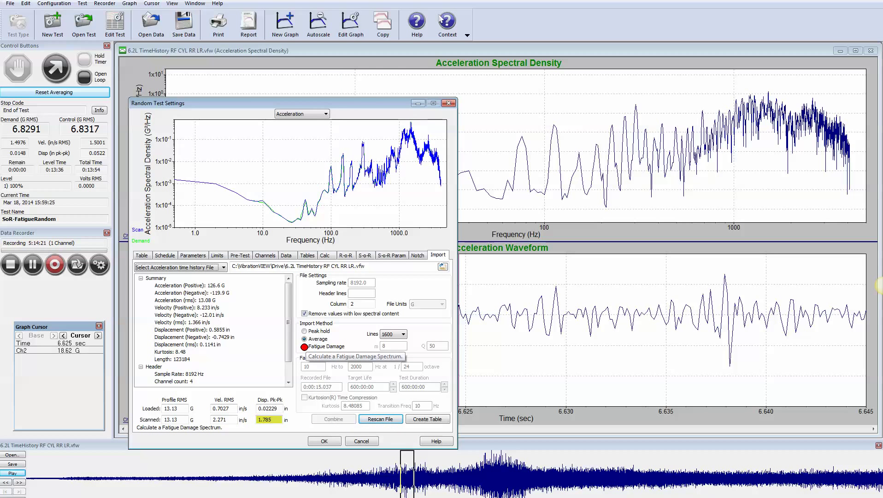
Change the import method to Fatigue Damage and scan the time history file.
{"action": "left_click", "coordinate": [304, 347]}
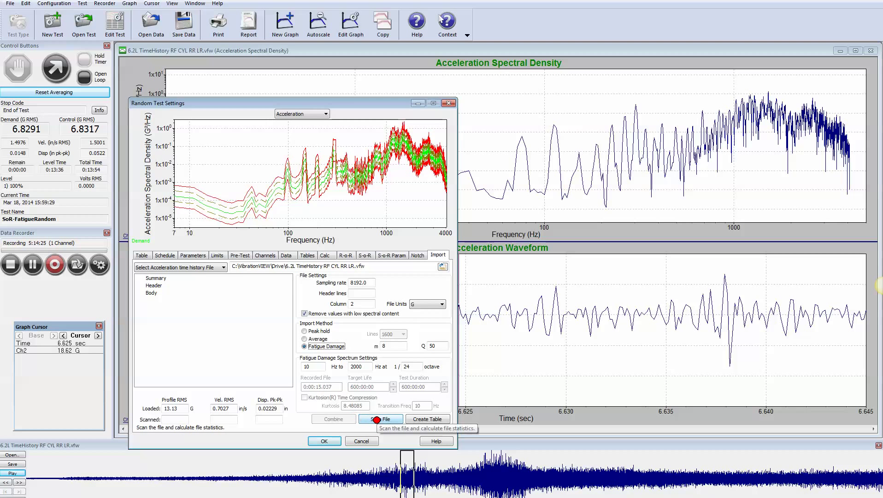
{"action": "left_click", "coordinate": [377, 419]}
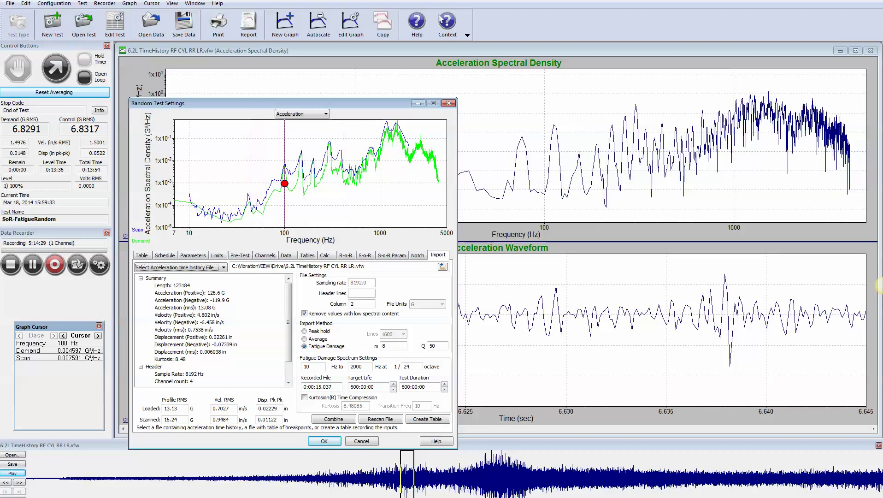
Compare the demand and scanned fatigue damage curves across the frequency range with the graph cursor.
{"action": "left_click_drag", "start_coordinate": [284, 183], "coordinate": [335, 190]}
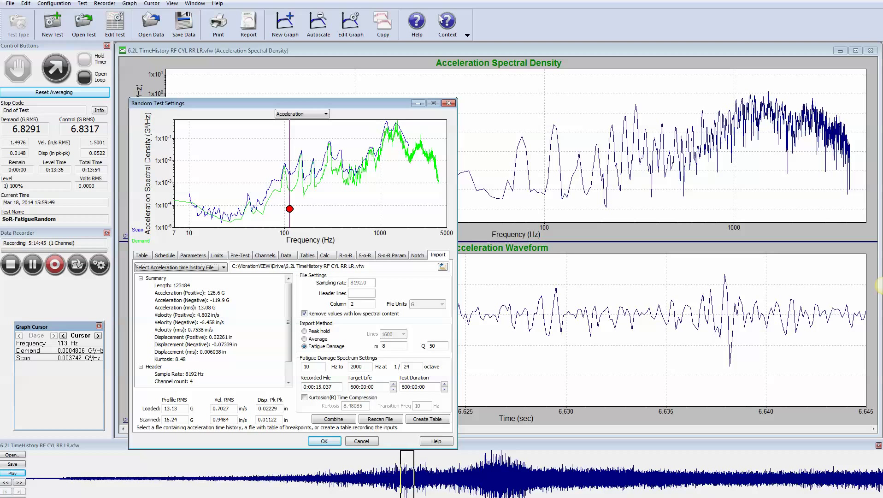
{"action": "left_click_drag", "start_coordinate": [289, 209], "coordinate": [441, 182]}
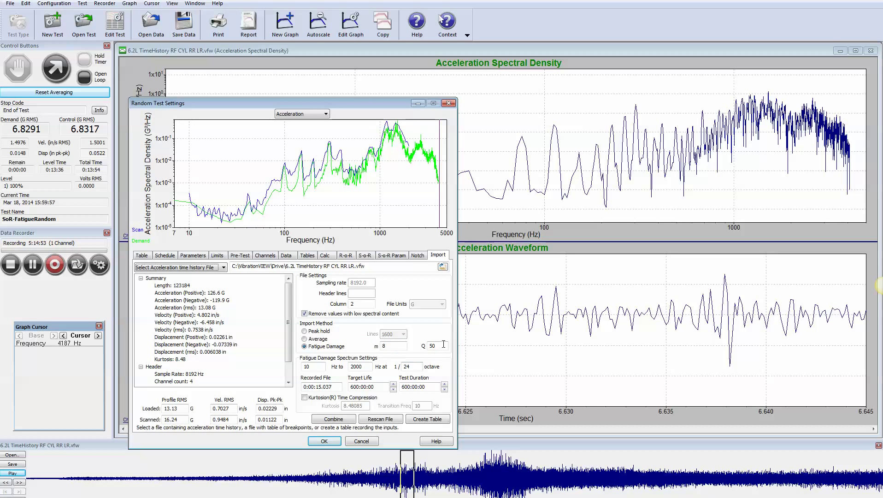
{"action": "left_click", "coordinate": [382, 217]}
{"action": "left_click", "coordinate": [347, 220]}
{"action": "mouse_move", "coordinate": [347, 221]}
{"action": "left_mouse_down"}
{"action": "mouse_move", "coordinate": [277, 221]}
{"action": "mouse_move", "coordinate": [231, 207]}
{"action": "mouse_move", "coordinate": [239, 211]}
{"action": "mouse_move", "coordinate": [334, 151]}
{"action": "mouse_move", "coordinate": [302, 170]}
{"action": "left_mouse_up"}
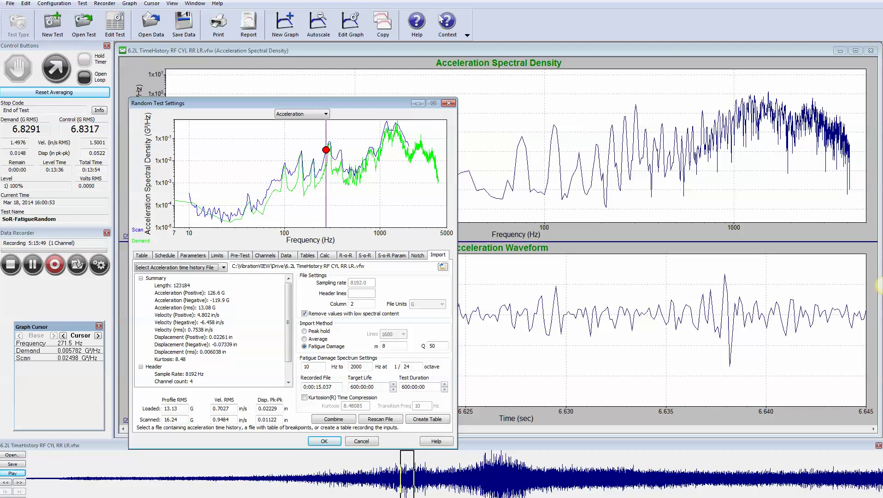
{"action": "left_click_drag", "start_coordinate": [327, 148], "coordinate": [395, 184]}
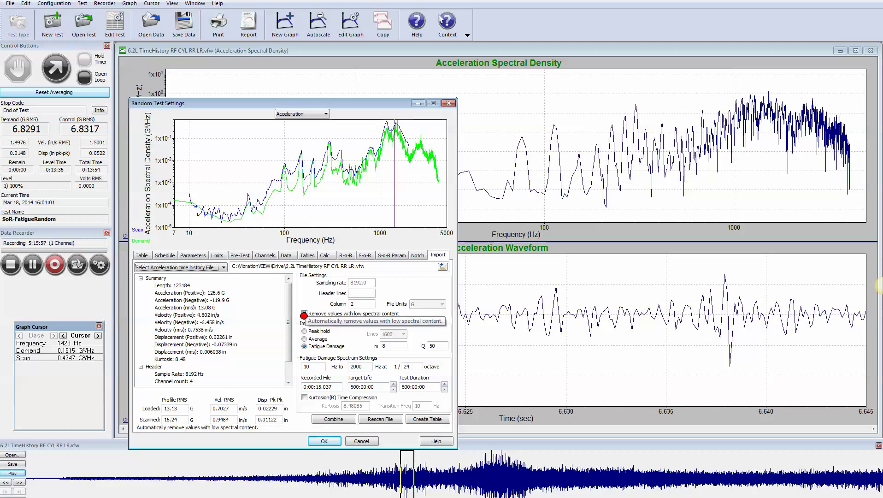
{"action": "left_click", "coordinate": [304, 313]}
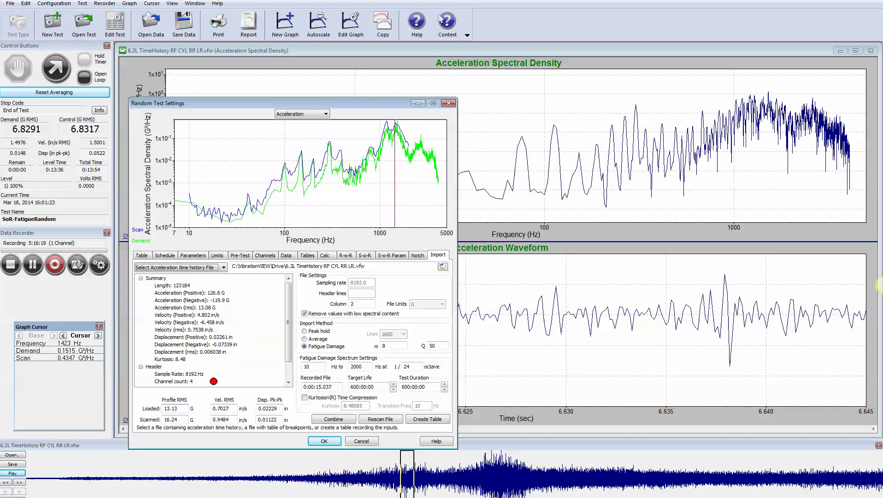
Set the test duration to 30 hours, rescan the file and compare the scanned curve with the demand.
{"action": "double_click", "coordinate": [429, 388]}
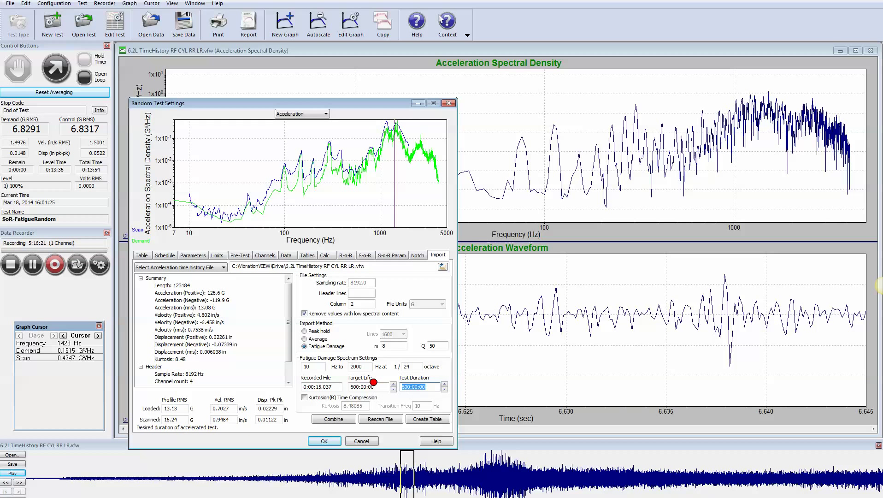
{"action": "type", "text": "30h"}
{"action": "left_click", "coordinate": [382, 420]}
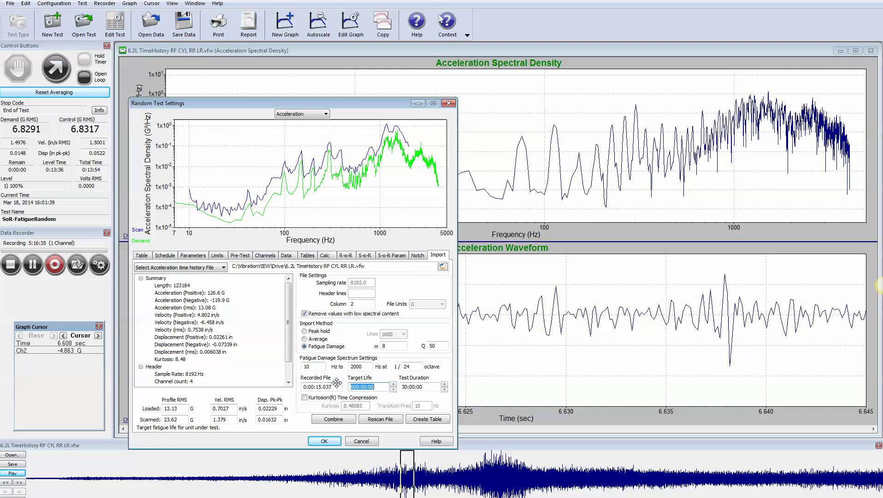
{"action": "left_click", "coordinate": [361, 185]}
{"action": "left_click", "coordinate": [256, 191]}
{"action": "mouse_move", "coordinate": [256, 190]}
{"action": "left_mouse_down"}
{"action": "mouse_move", "coordinate": [222, 201]}
{"action": "mouse_move", "coordinate": [339, 153]}
{"action": "mouse_move", "coordinate": [408, 142]}
{"action": "mouse_move", "coordinate": [375, 142]}
{"action": "mouse_move", "coordinate": [391, 129]}
{"action": "left_mouse_up"}
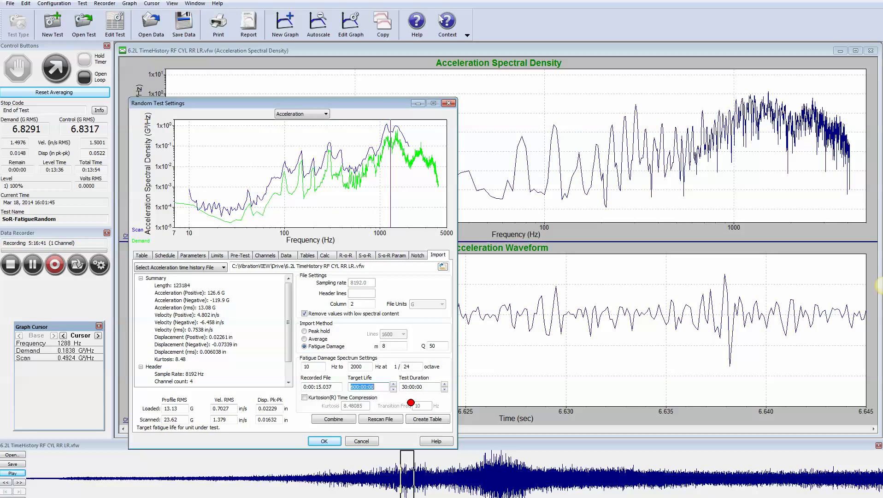
Enable Kurtosion(R) Time Compression for the fatigue damage spectrum.
{"action": "left_click", "coordinate": [374, 347]}
{"action": "left_click", "coordinate": [305, 398]}
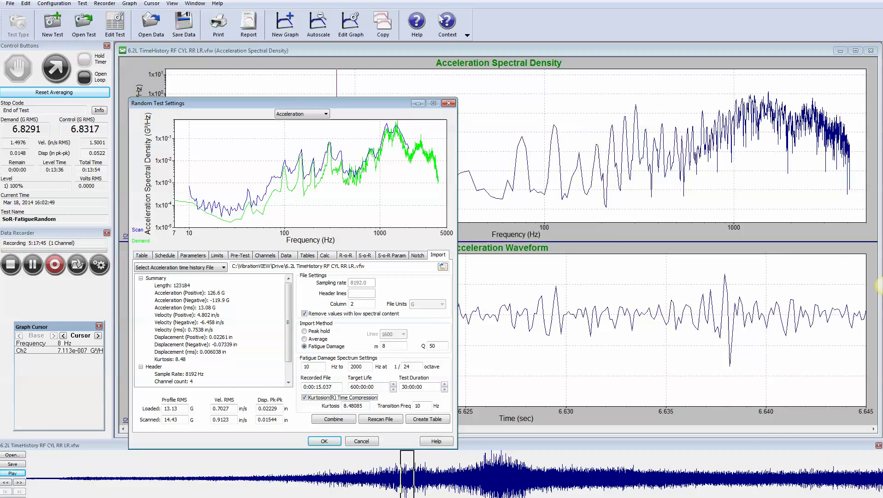
{"action": "left_click", "coordinate": [792, 497]}
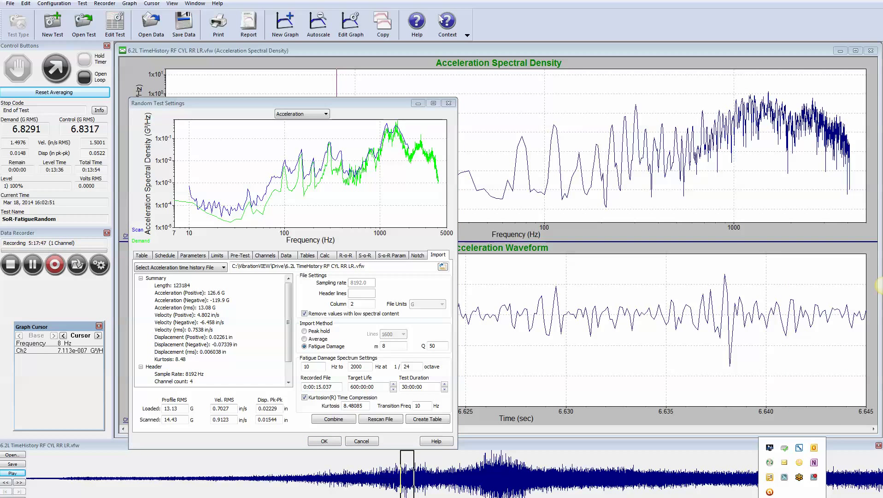